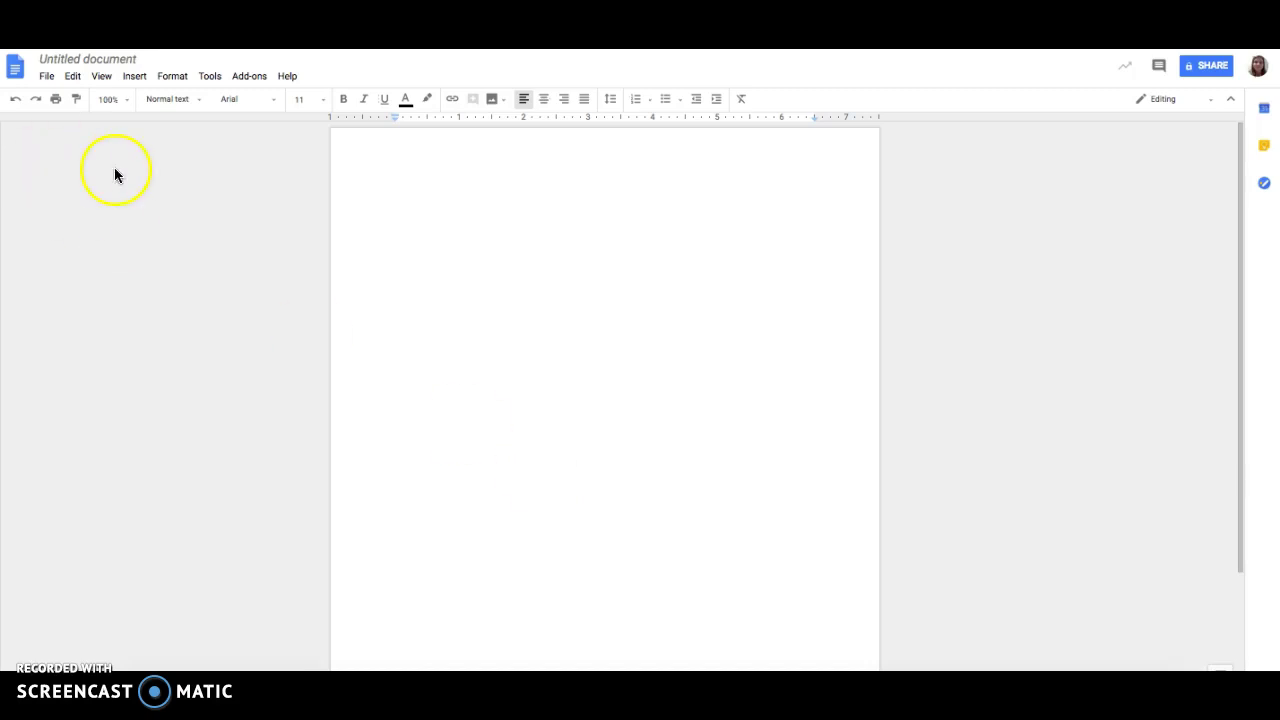
# - Set the blank document to Times New Roman, size 12, with double line spacing
pyautogui.click(273, 104)
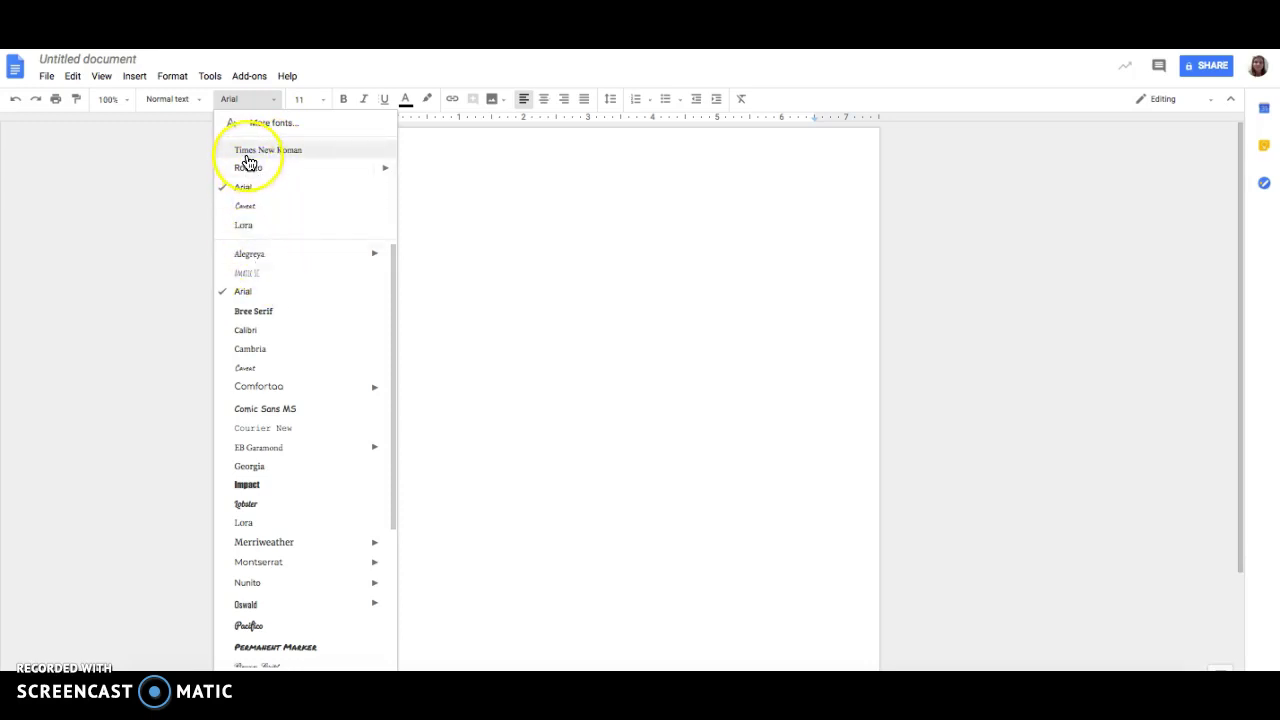
pyautogui.click(322, 100)
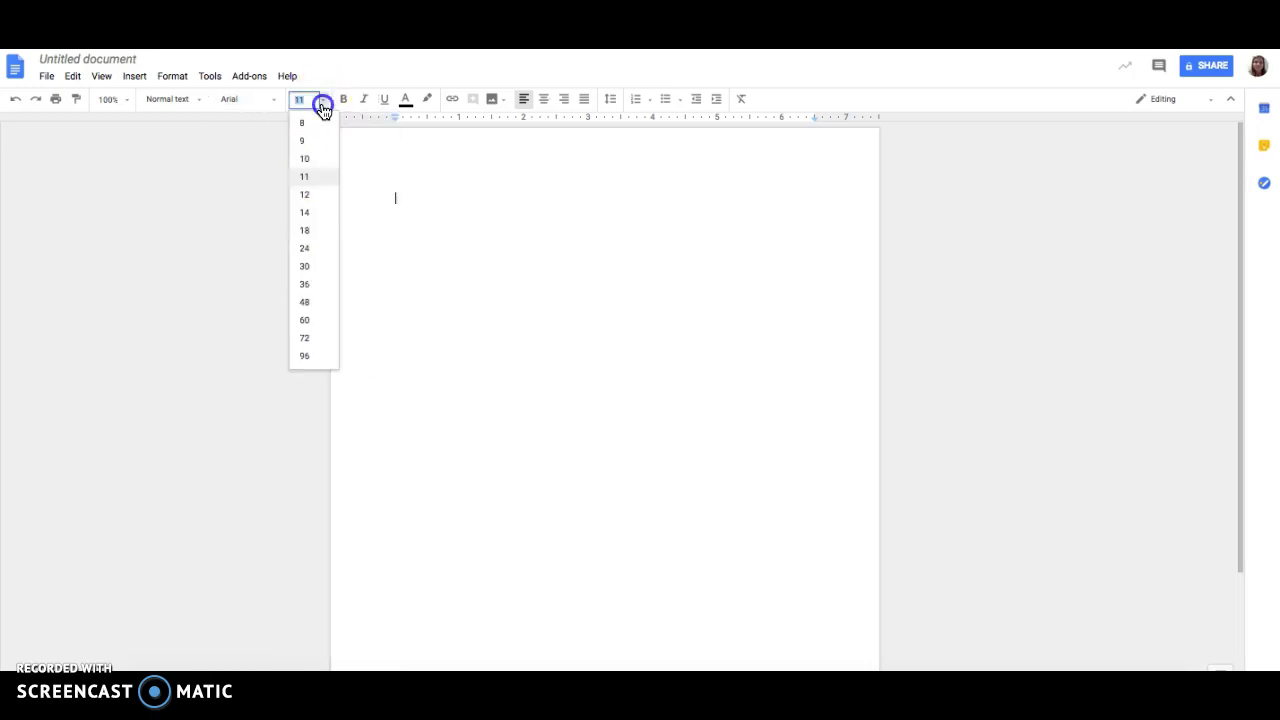
pyautogui.click(272, 99)
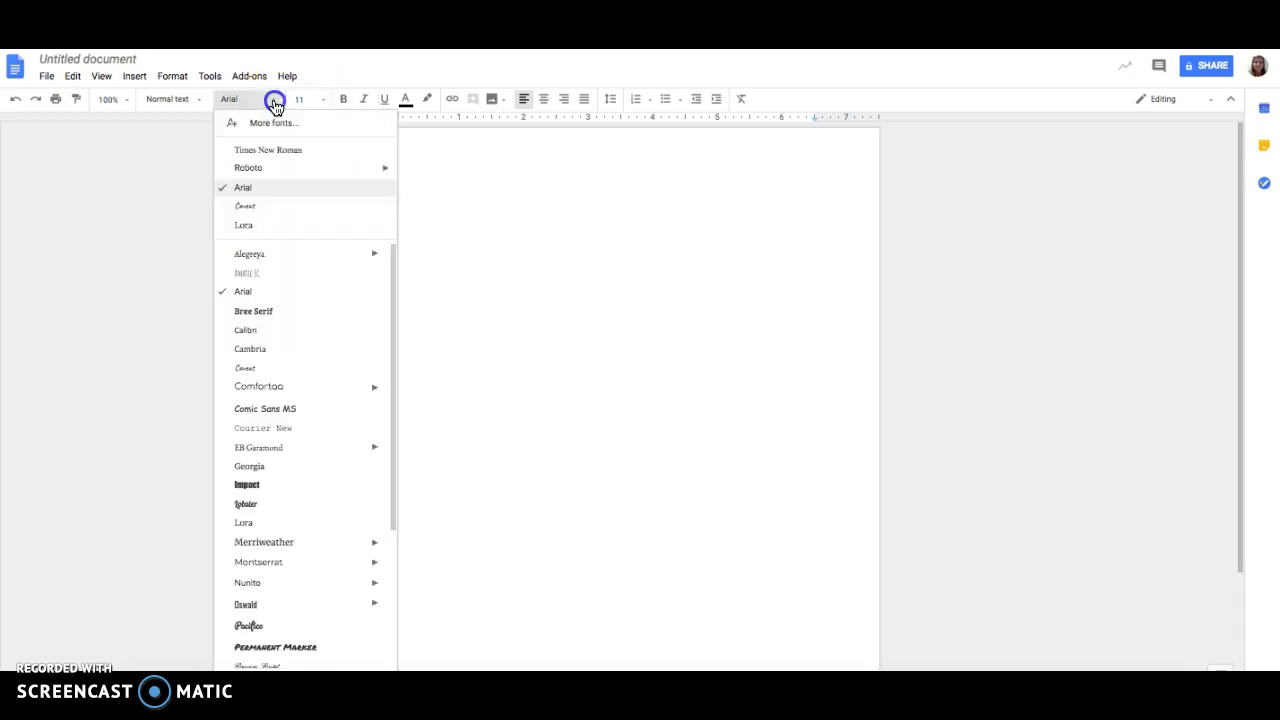
pyautogui.click(277, 152)
pyautogui.click(322, 100)
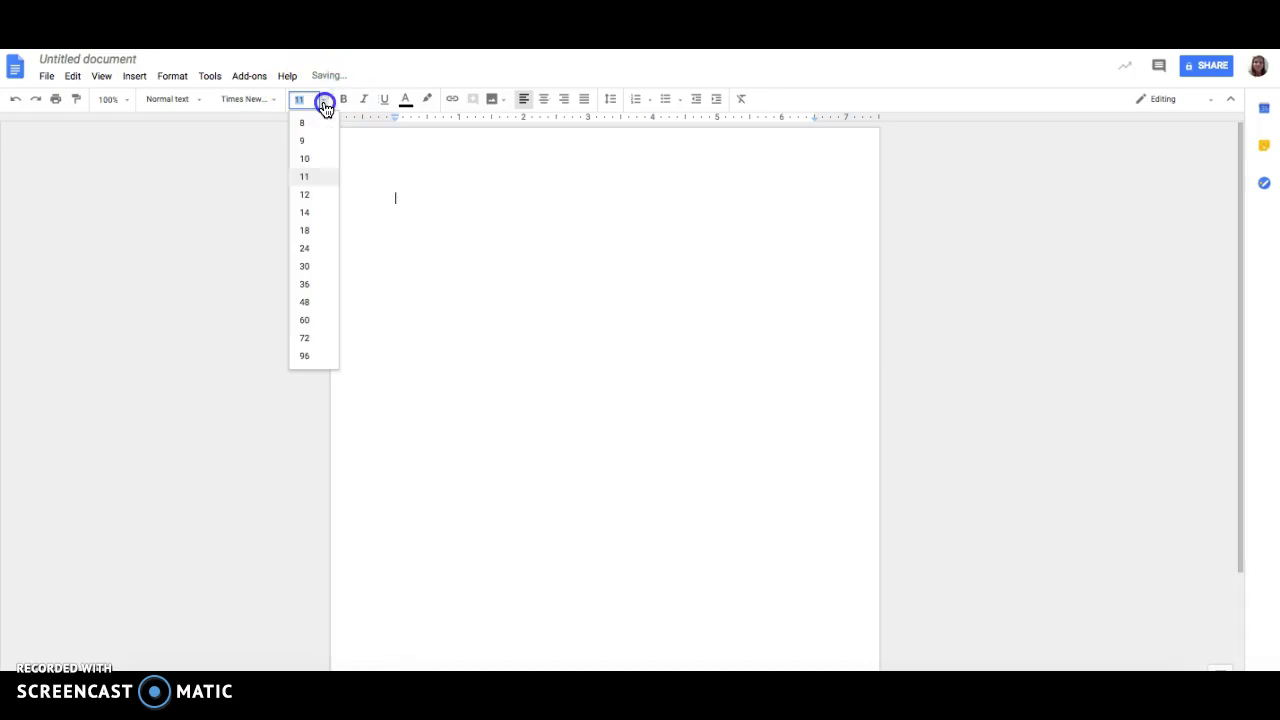
pyautogui.click(321, 195)
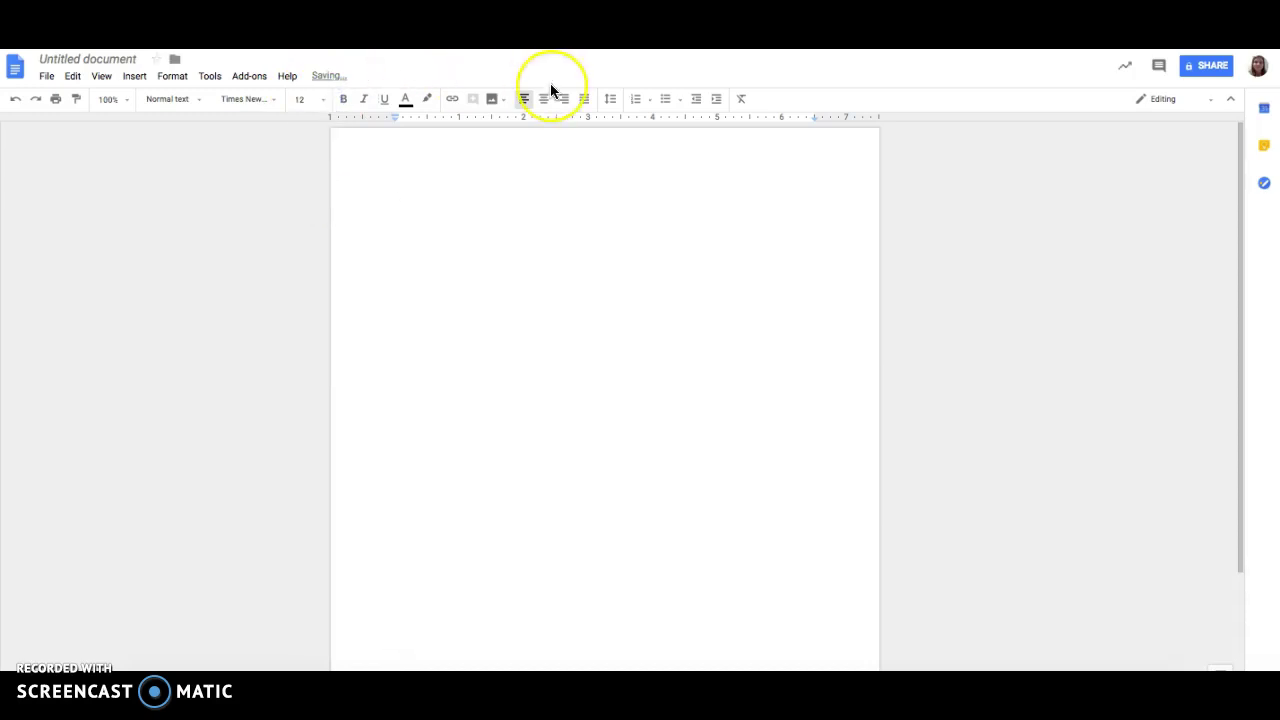
pyautogui.click(611, 104)
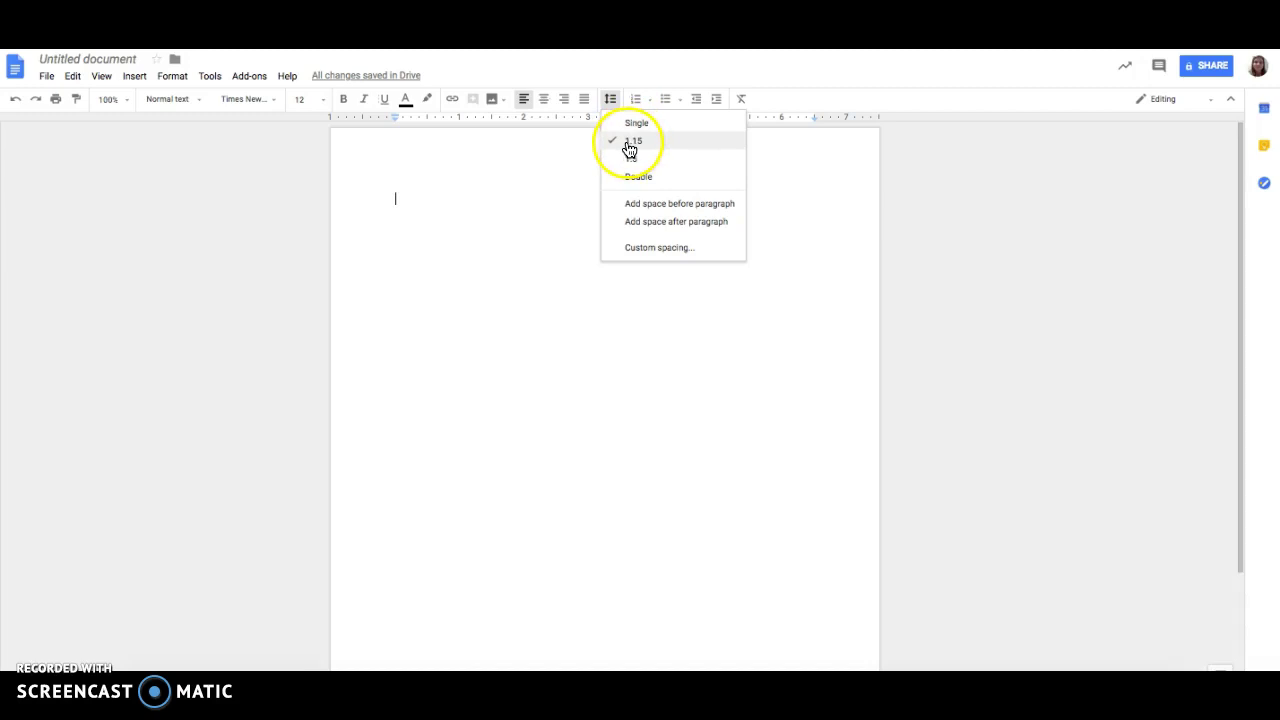
pyautogui.click(636, 177)
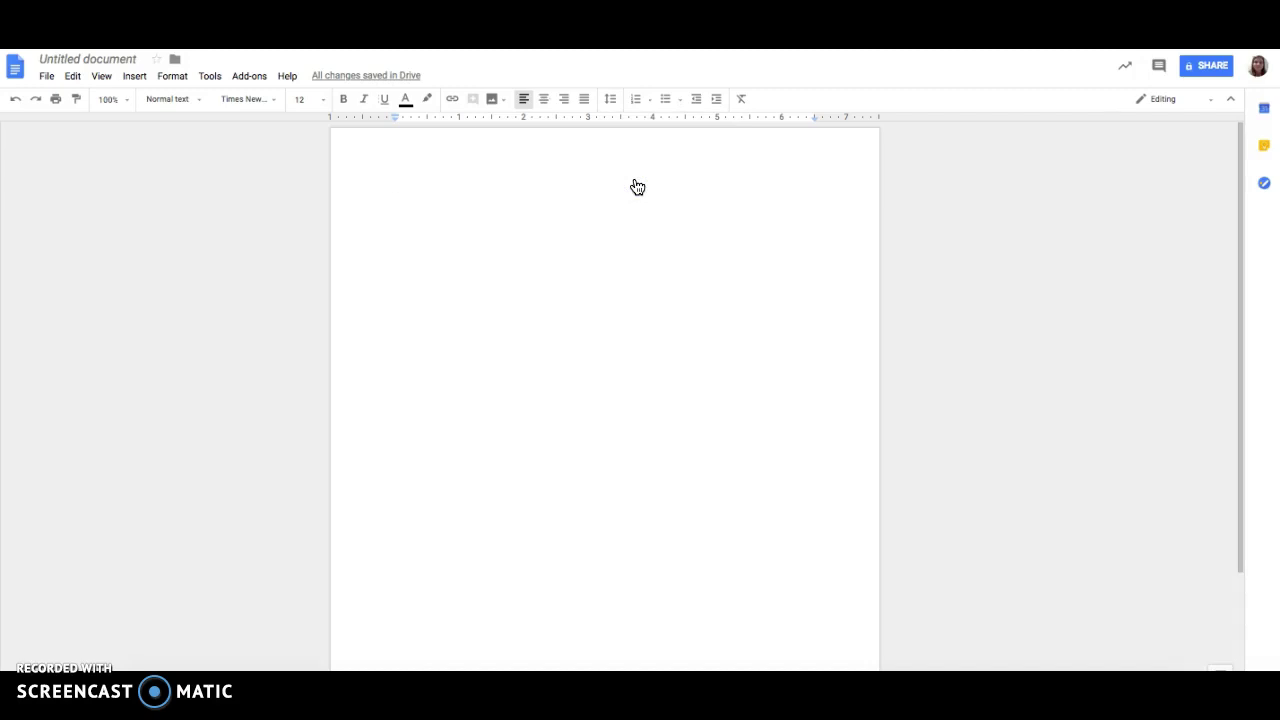
# - Enter the first three MLA heading lines: Student Name, Teacher Name and Writing 10
pyautogui.write('St')
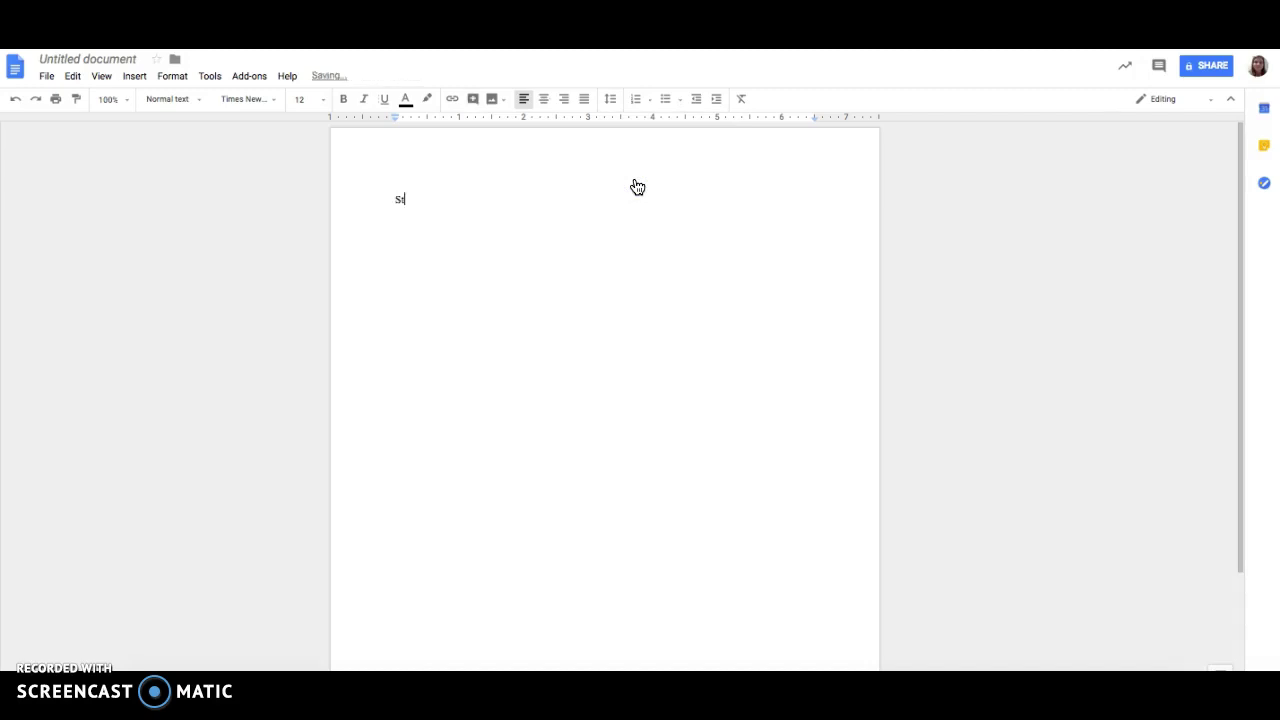
pyautogui.write('udent Name')
pyautogui.press('Return')
pyautogui.write('Teach')
pyautogui.press('BackSpace')
pyautogui.press('BackSpace')
pyautogui.press('BackSpace')
pyautogui.press('BackSpace')
pyautogui.press('BackSpace')
pyautogui.write('Teacher Name')
pyautogui.press('Return')
pyautogui.write('Writing 10')
pyautogui.press('Return')
pyautogui.write('1/1')
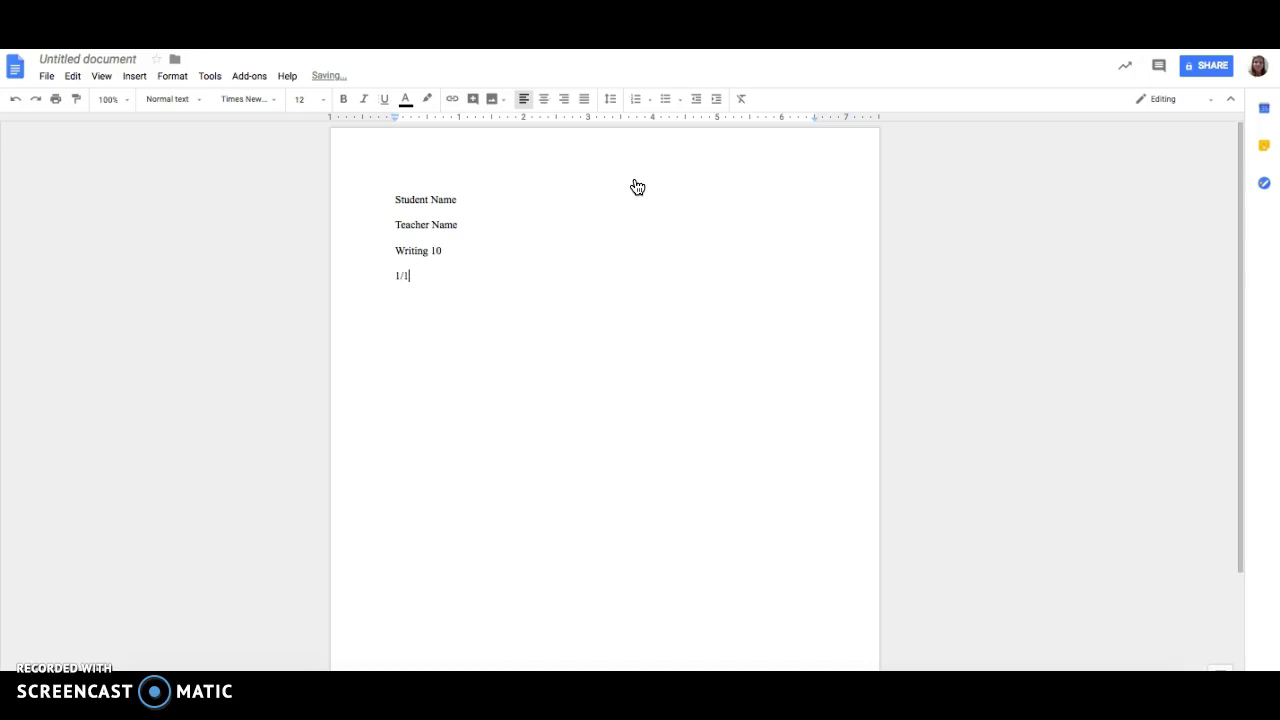
pyautogui.write('8/')
pyautogui.write('19')
pyautogui.press('BackSpace')
pyautogui.press('BackSpace')
pyautogui.press('BackSpace')
pyautogui.press('BackSpace')
pyautogui.press('BackSpace')
pyautogui.press('BackSpace')
pyautogui.press('BackSpace')
pyautogui.press('BackSpace')
pyautogui.write('Januar')
pyautogui.press('BackSpace')
pyautogui.press('BackSpace')
pyautogui.press('BackSpace')
pyautogui.press('BackSpace')
pyautogui.press('BackSpace')
pyautogui.press('BackSpace')
pyautogui.press('BackSpace')
# - Add the date line 1 January 2019 and a centred title "Some Creative Title" beneath it
pyautogui.write('1 January 2019')
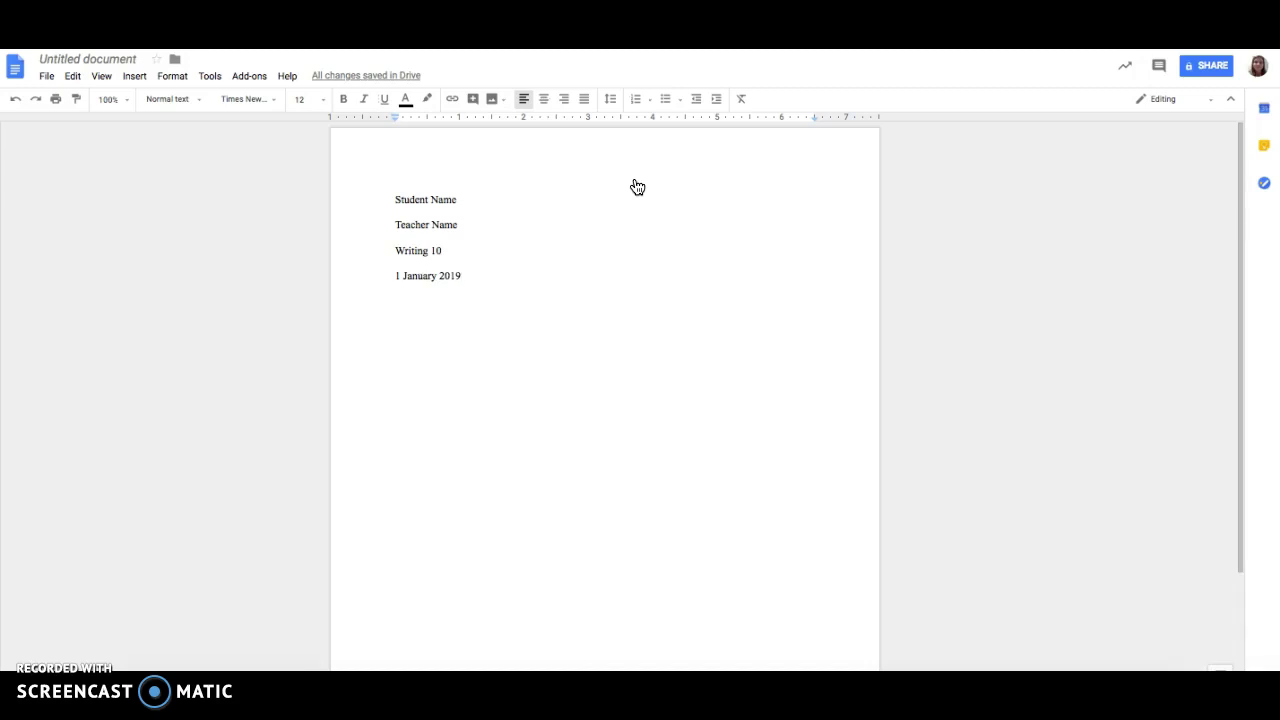
pyautogui.press('Return')
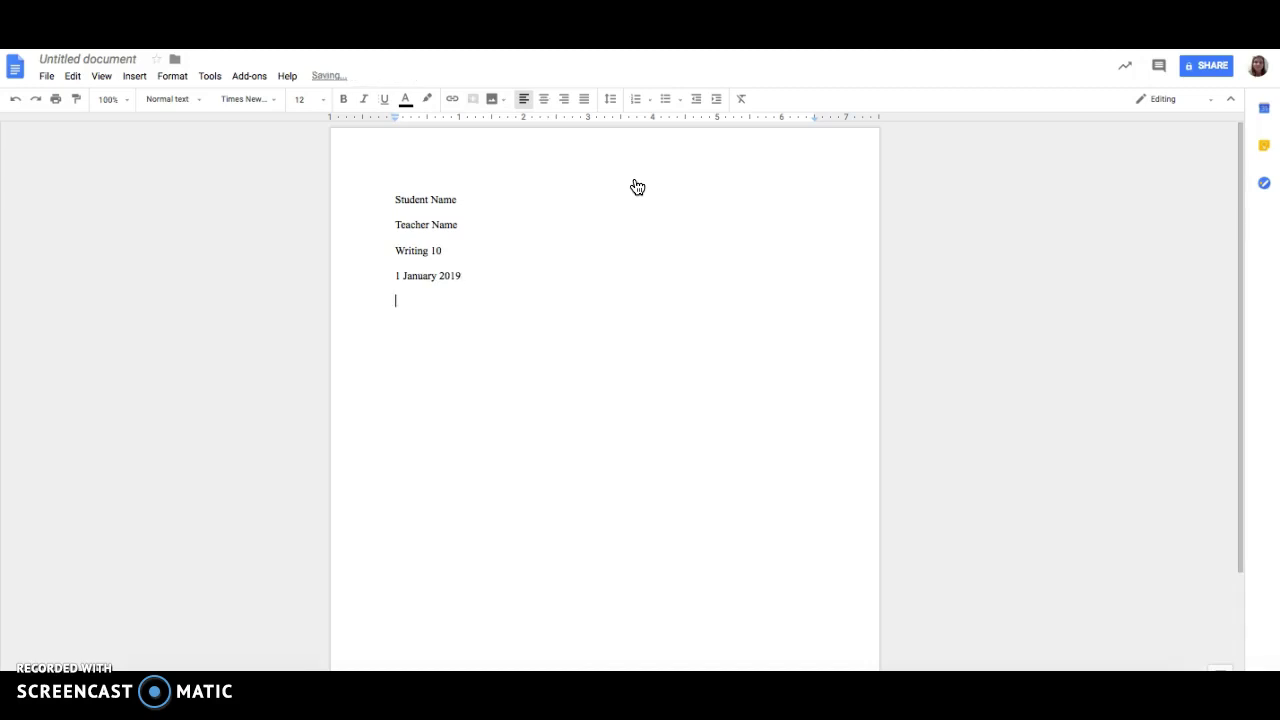
pyautogui.click(543, 99)
pyautogui.write('Some Creative Title')
pyautogui.press('Return')
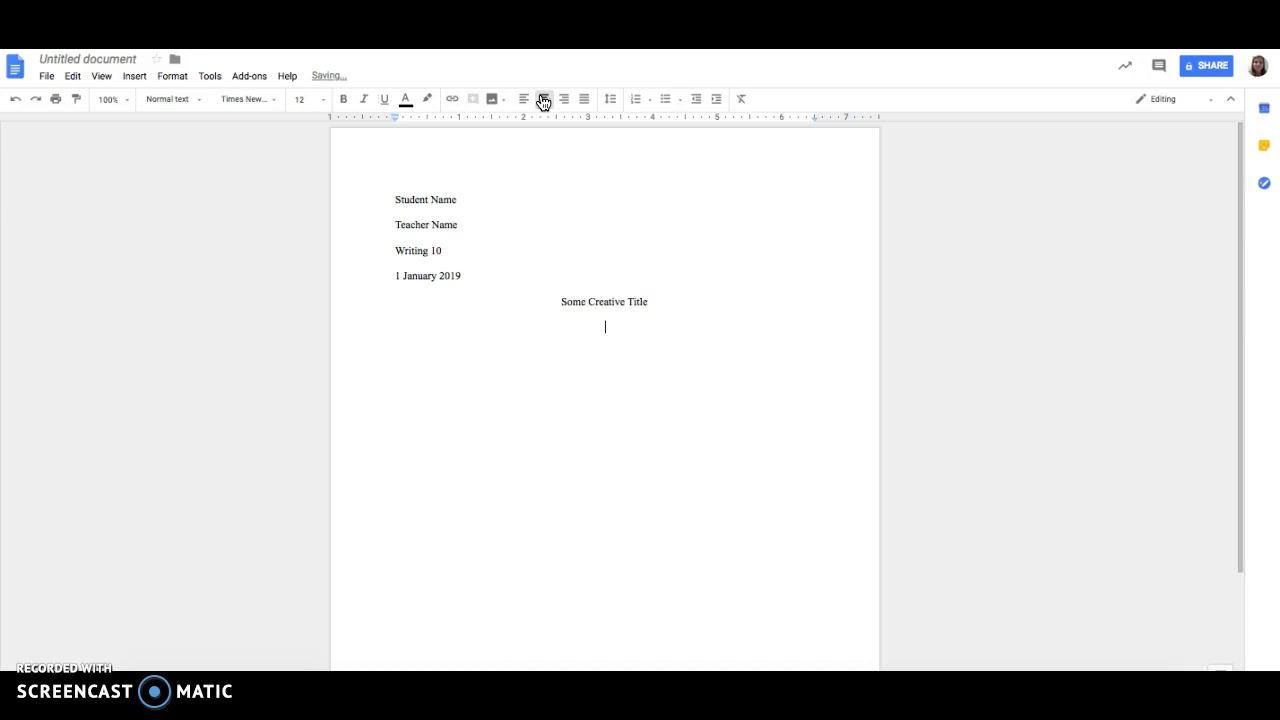
# - Start a left-aligned paragraph below the title with an indented first line reading "We can start typing our paper."
pyautogui.click(525, 101)
pyautogui.press('Tab')
pyautogui.write('We can start typing our paper.')
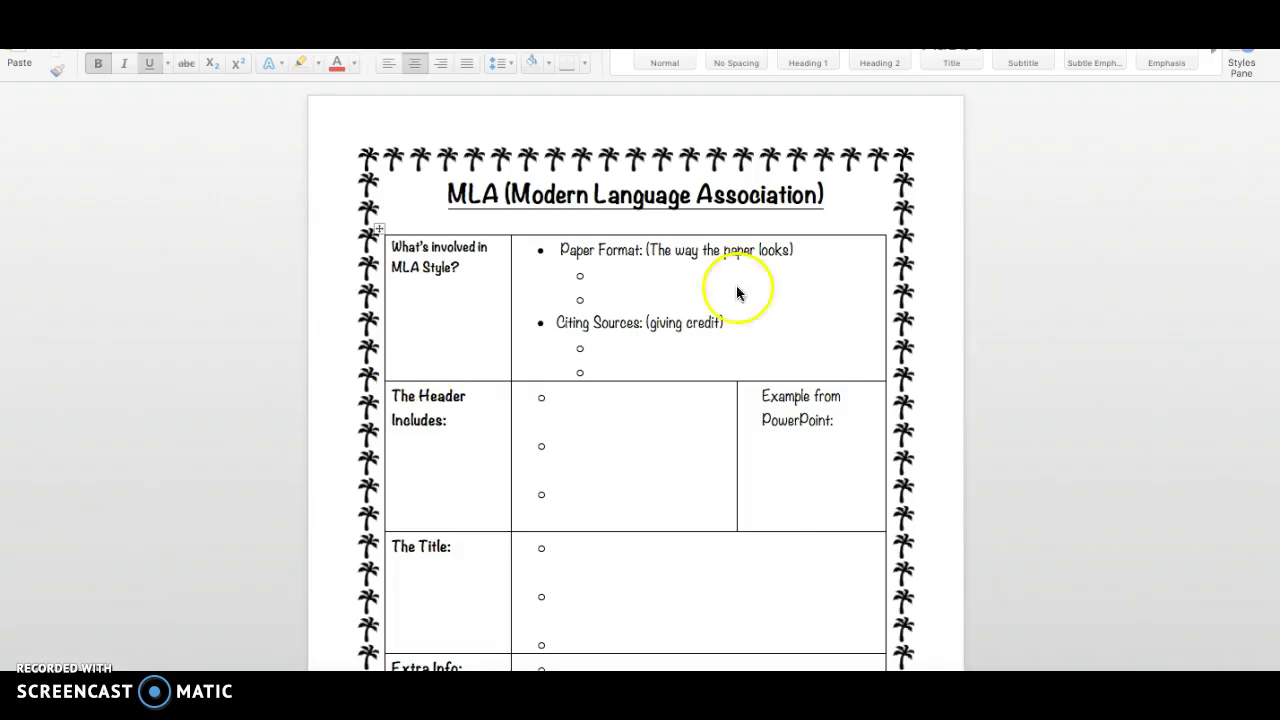
# - Look through the MLA notes worksheet, from the style, header, title and extra info sections to the assignment instructions
pyautogui.scroll(-1, 625, 343)
pyautogui.scroll(-5, 625, 343)
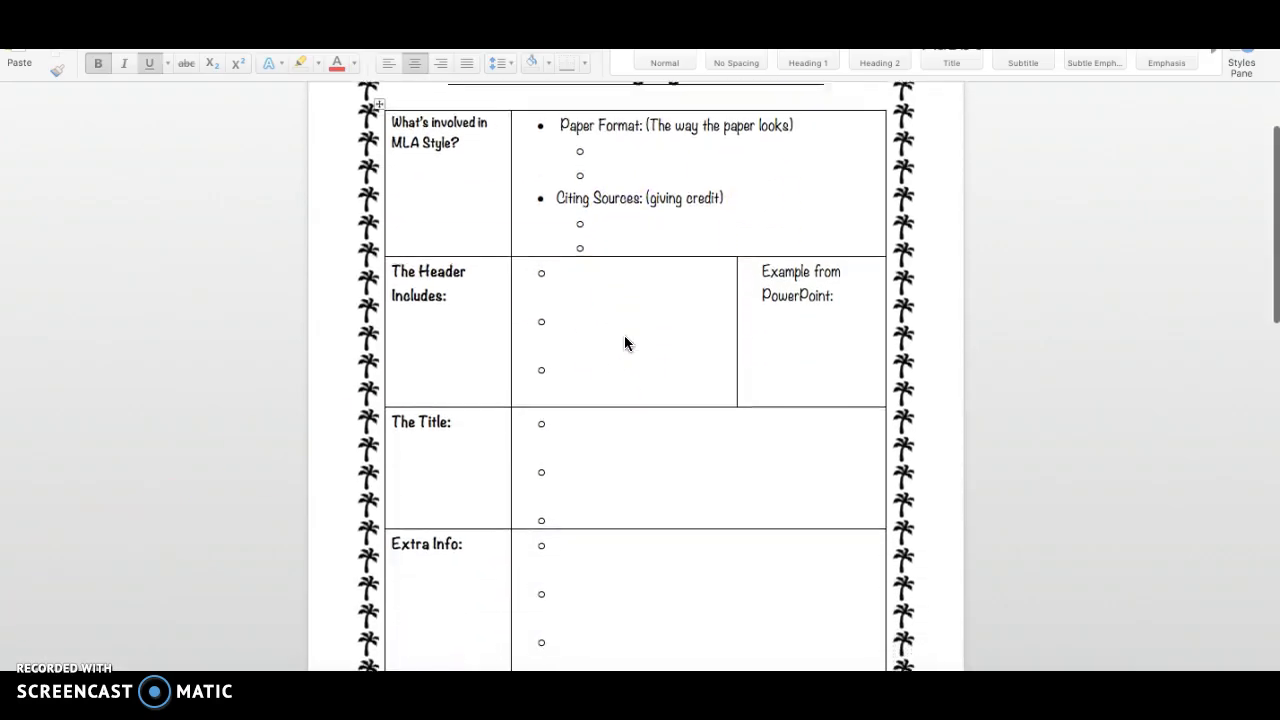
pyautogui.scroll(-1, 624, 343)
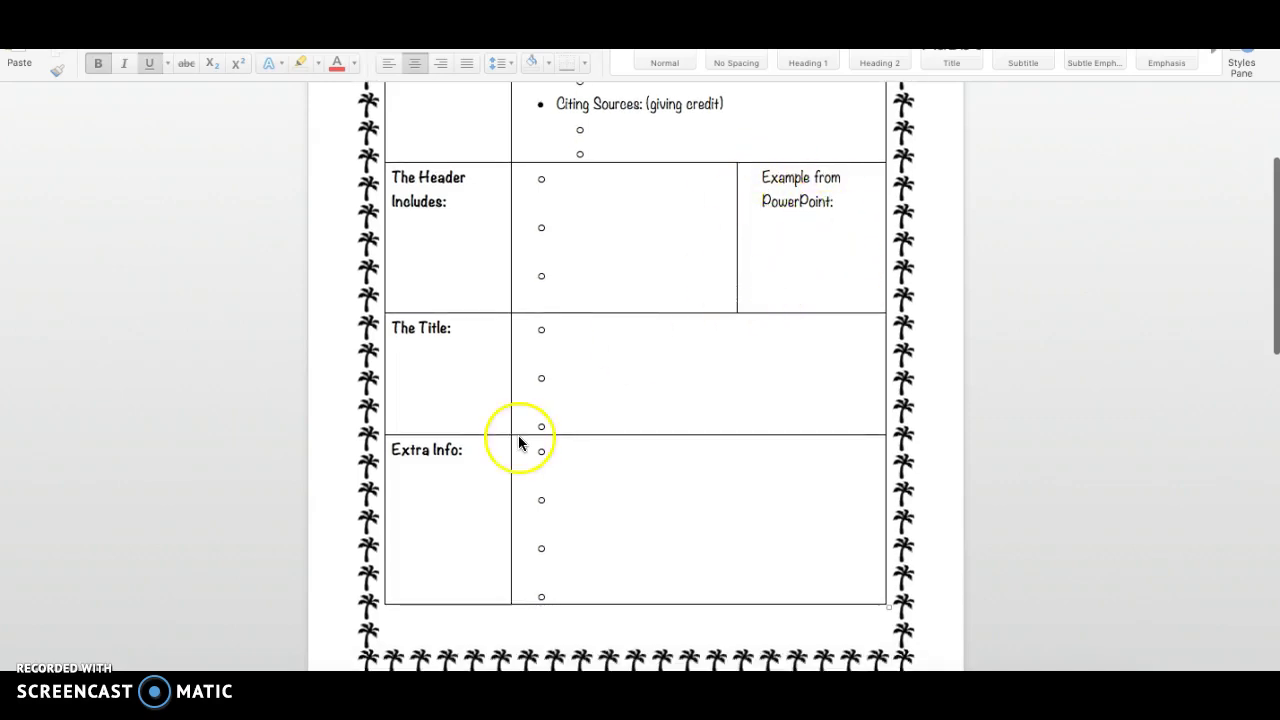
pyautogui.scroll(-3, 517, 438)
pyautogui.scroll(2, 518, 443)
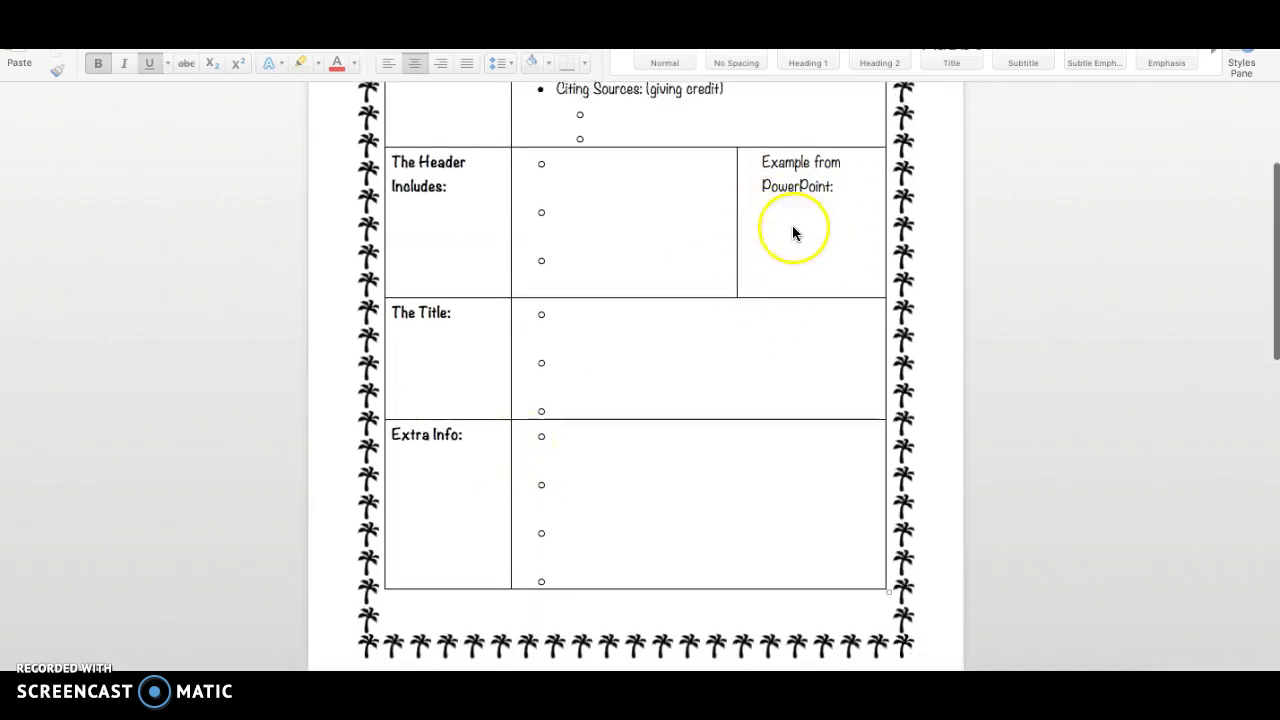
pyautogui.scroll(-1, 485, 549)
pyautogui.scroll(1, 485, 549)
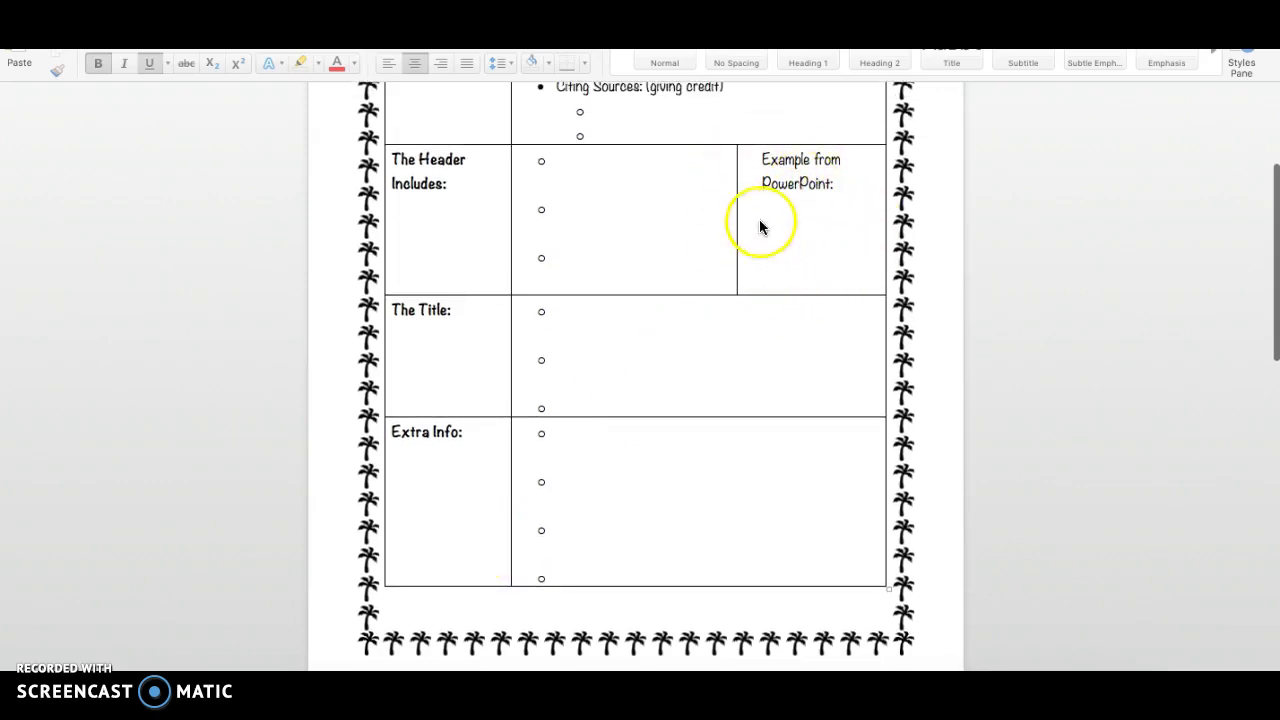
pyautogui.scroll(-10, 475, 437)
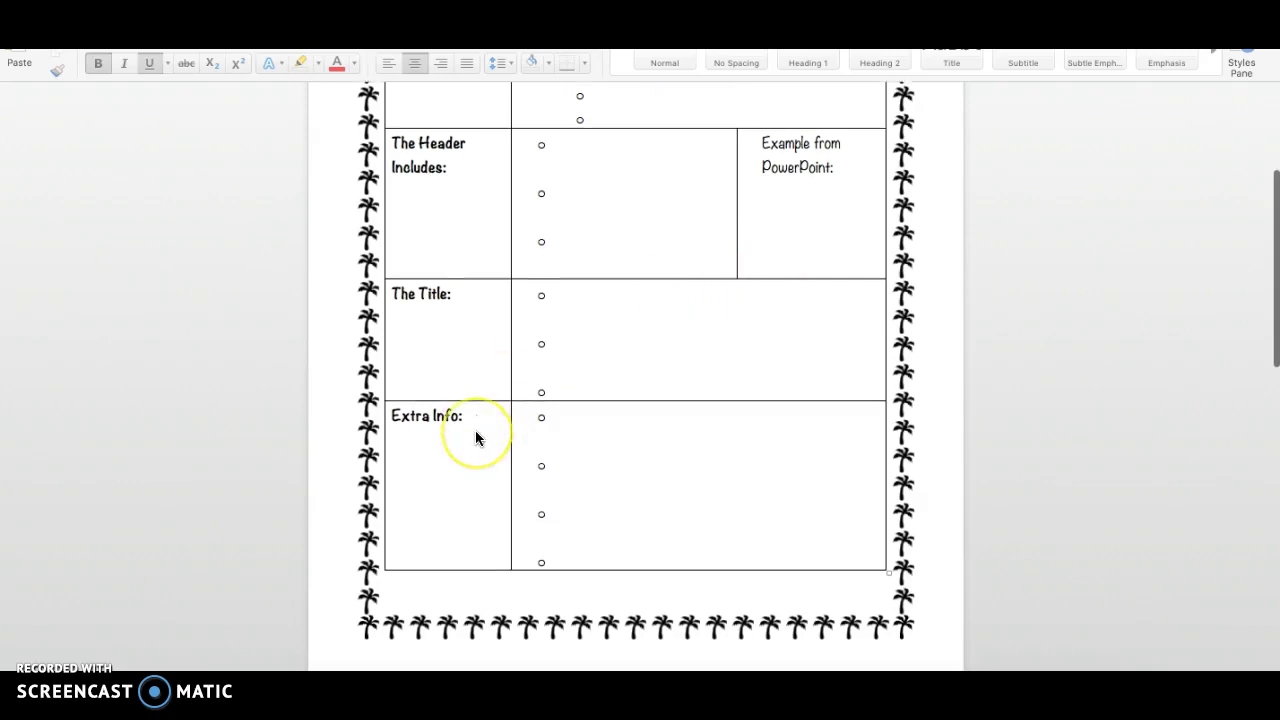
pyautogui.scroll(-10, 475, 437)
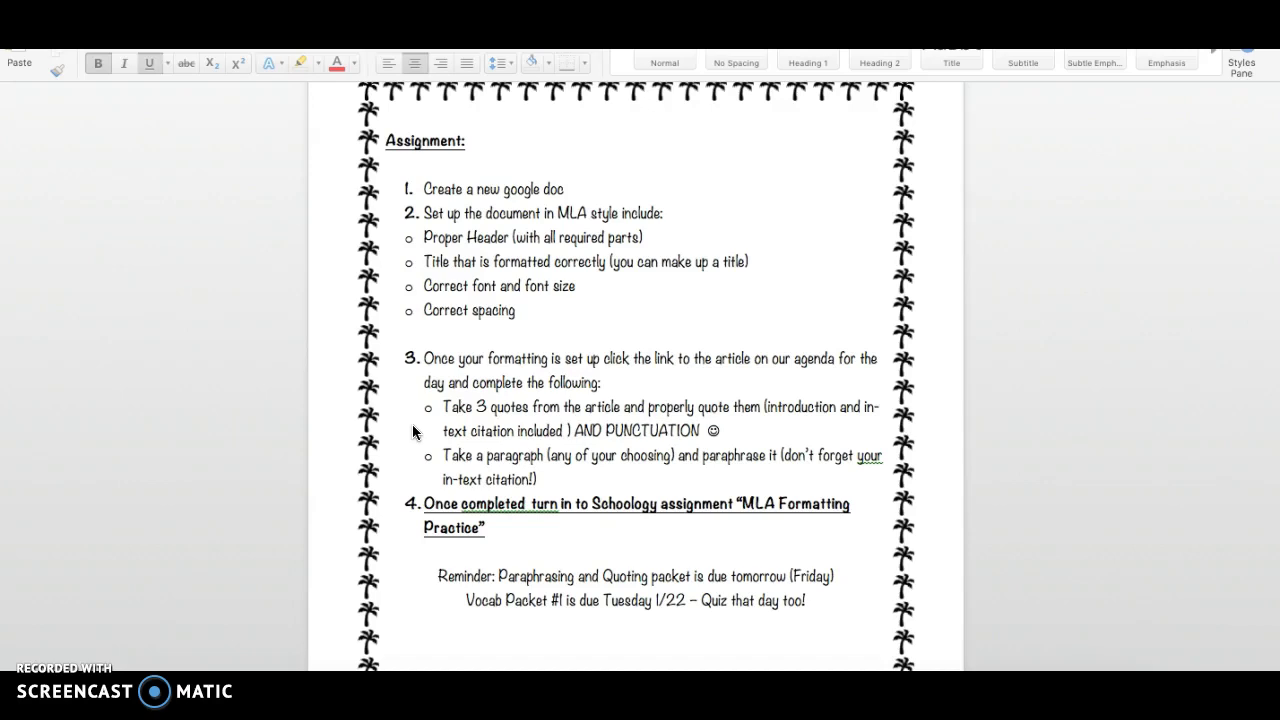
pyautogui.scroll(-2, 412, 424)
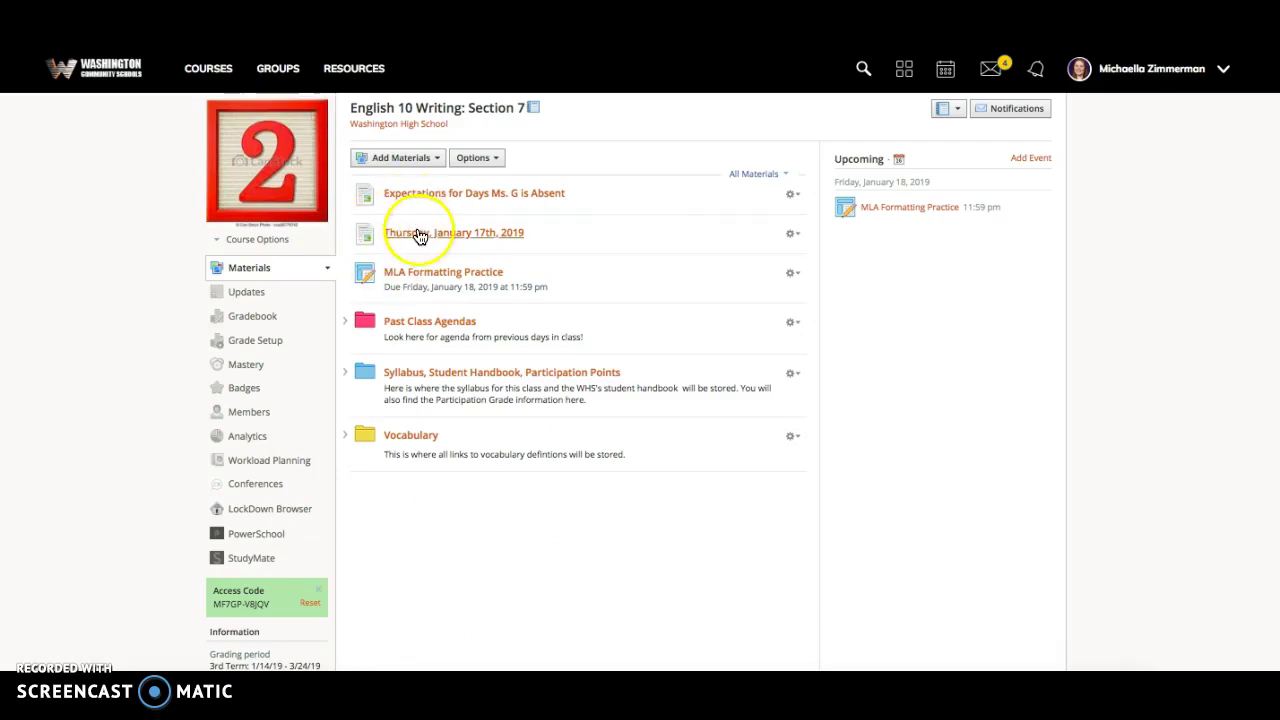
# - Open the Thursday, January 17th, 2019 agenda in the course materials, and review the quoting, paraphrasing and turn-in instructions in the Word notes
pyautogui.click(440, 236)
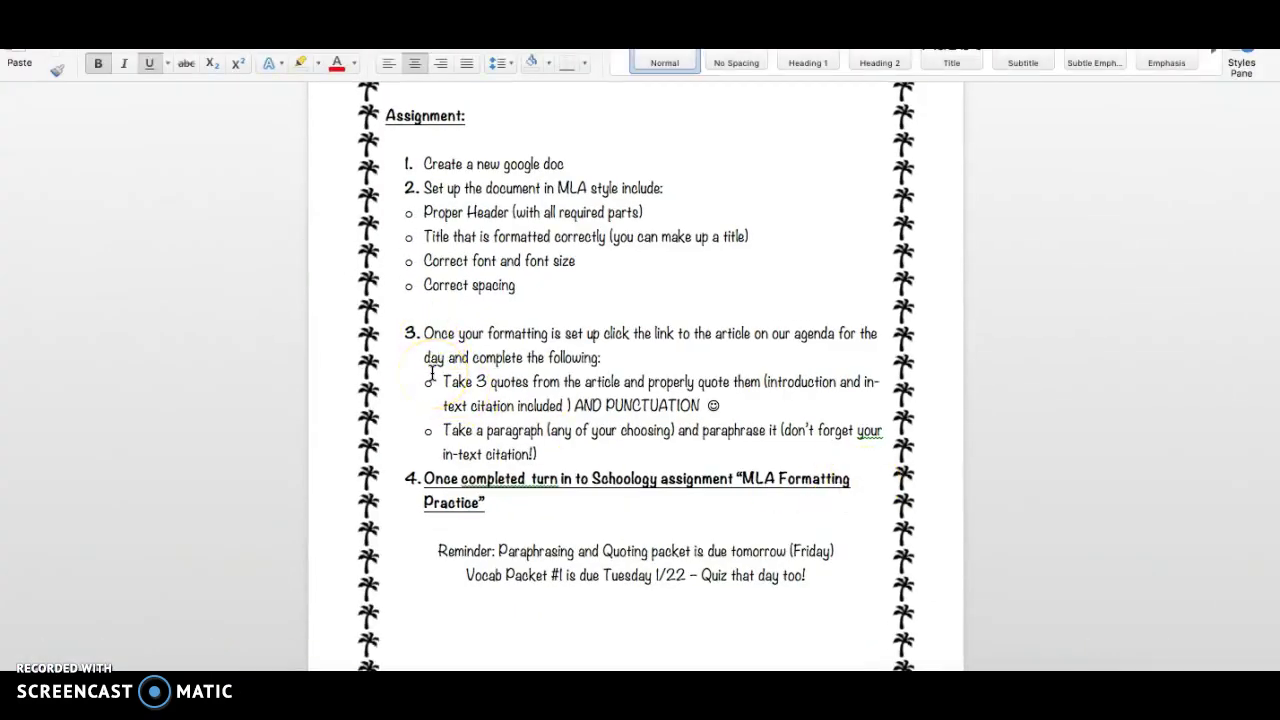
pyautogui.click(445, 385)
pyautogui.scroll(-1, 455, 415)
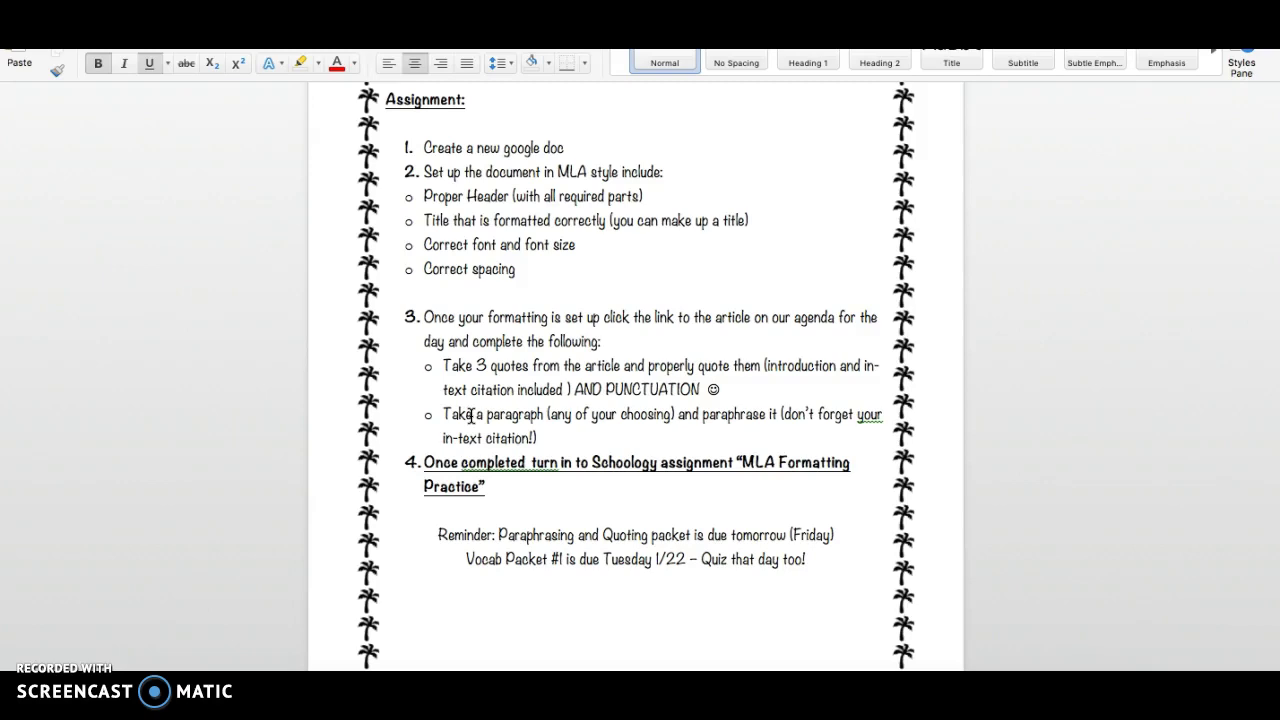
pyautogui.scroll(-2, 480, 433)
pyautogui.scroll(2, 480, 435)
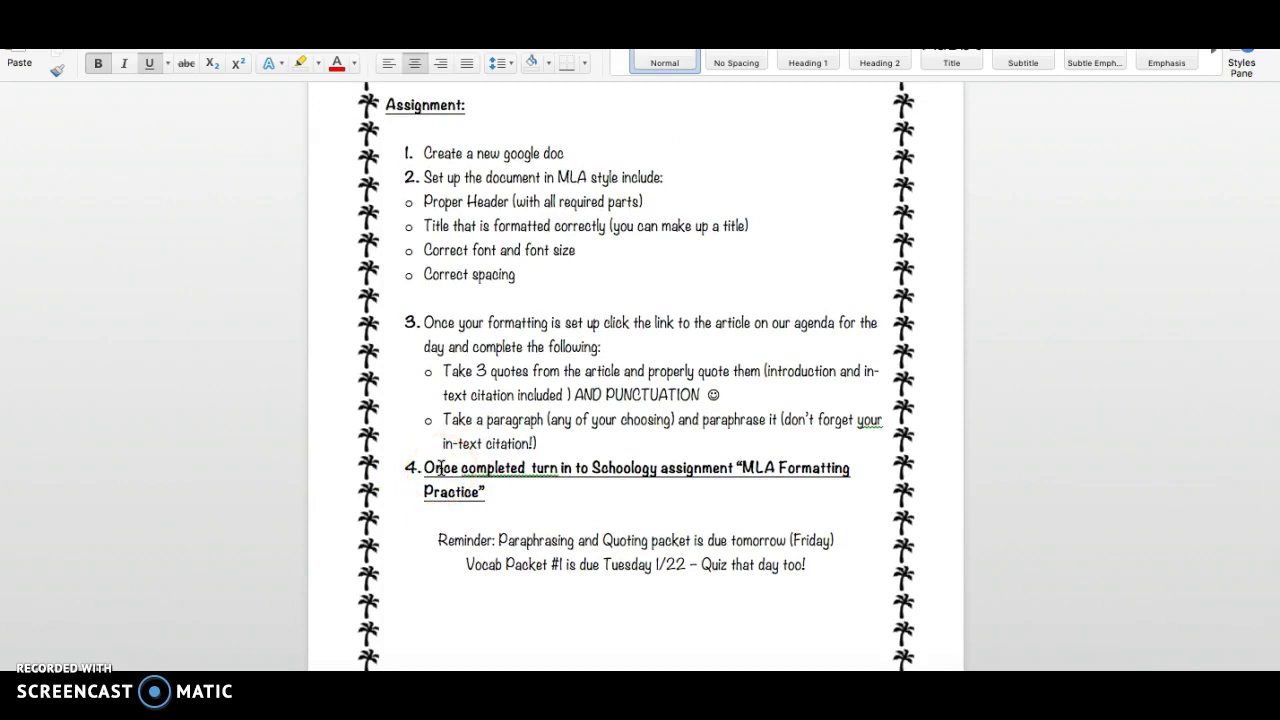
# - Switch to Schoology, locate the MLA Formatting Practice assignment in the course materials, and return to the assignment instructions in Word
pyautogui.hotkey('ctrl', 'Up')
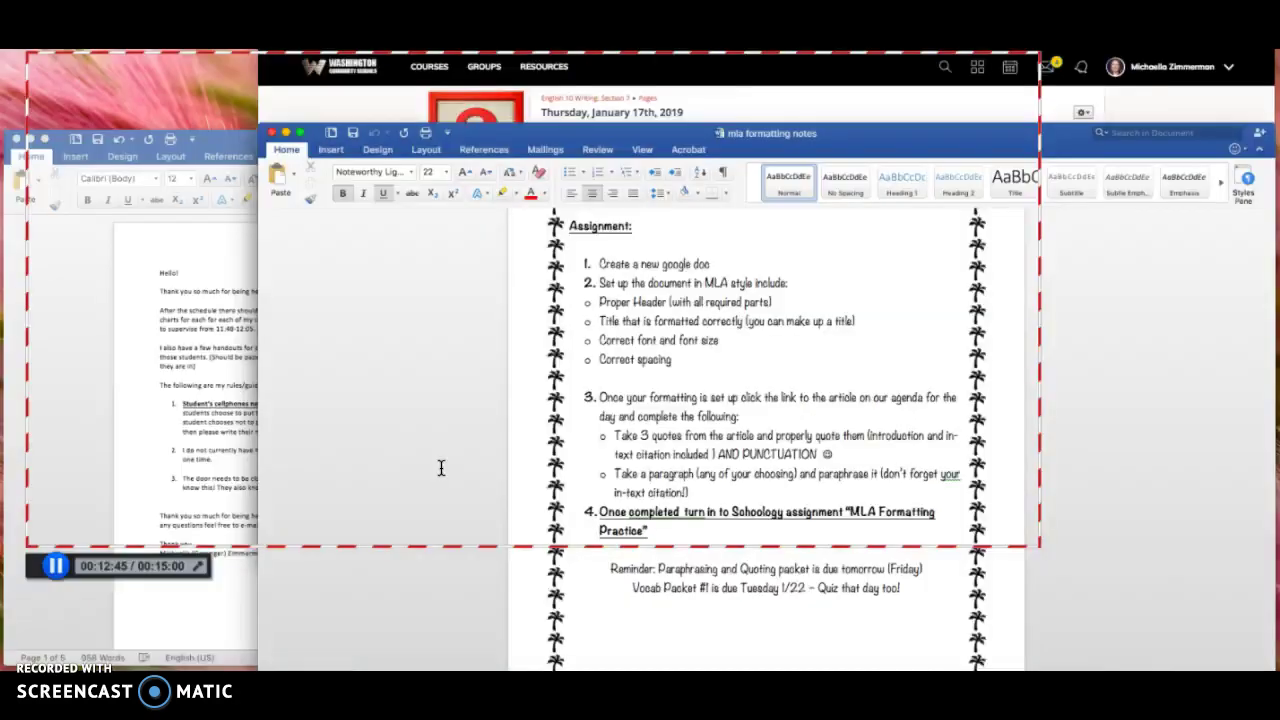
pyautogui.click(969, 190)
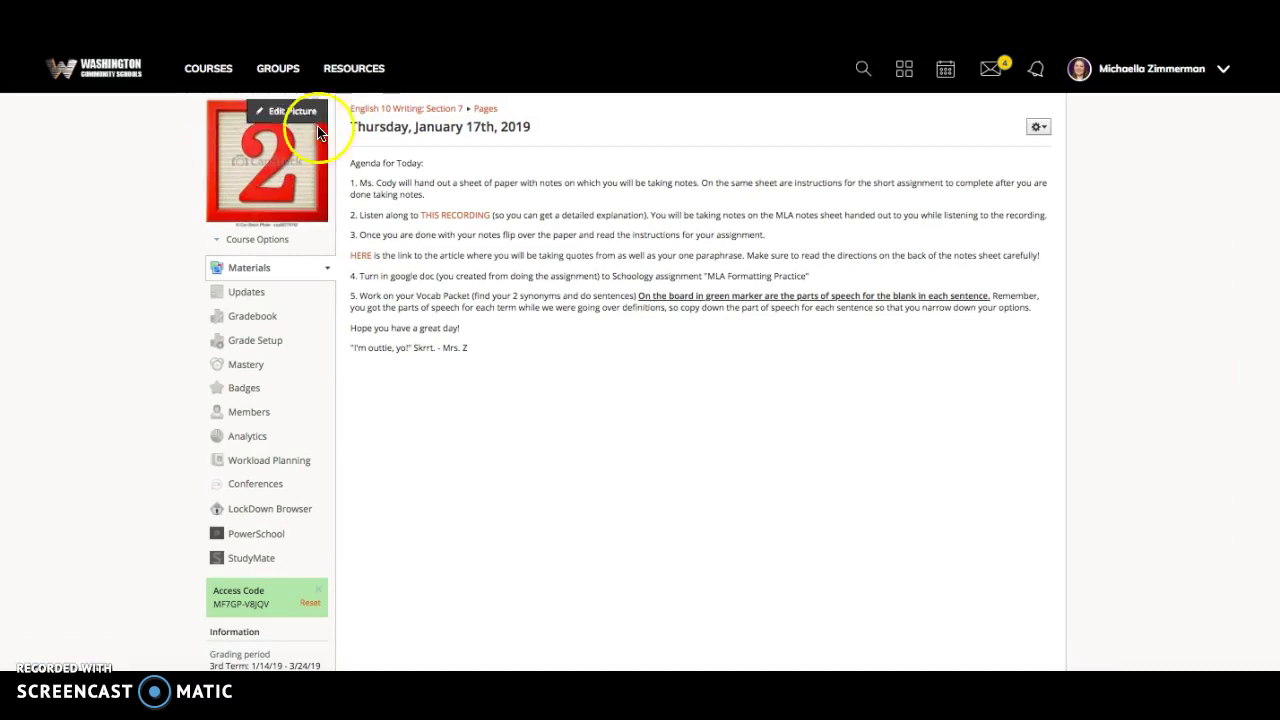
pyautogui.click(264, 270)
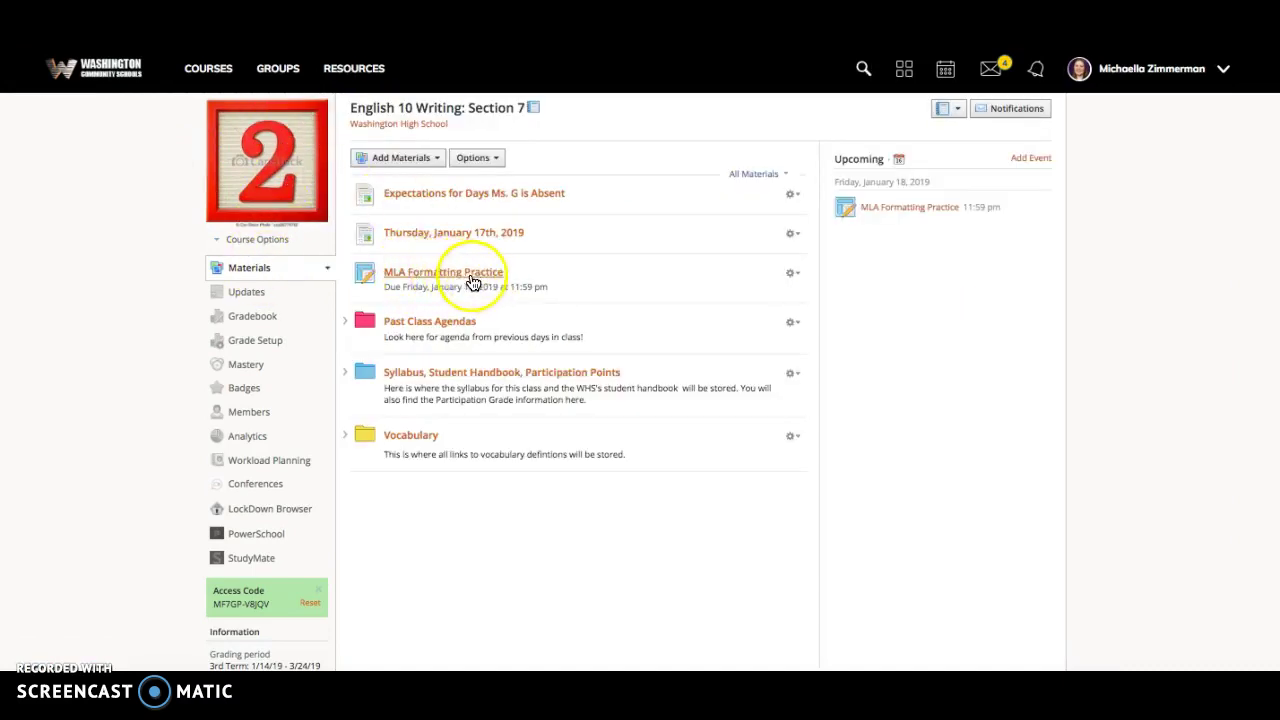
pyautogui.click(885, 215)
pyautogui.hotkey('ctrl', 'Up')
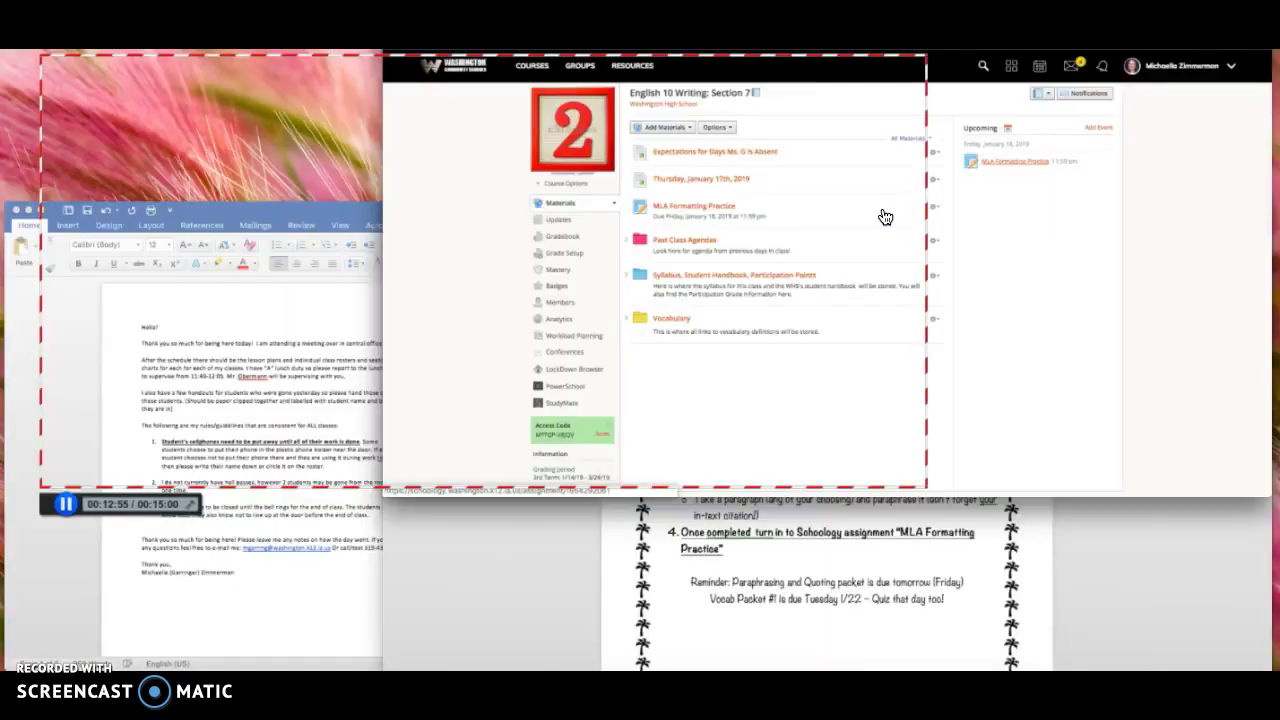
pyautogui.click(800, 470)
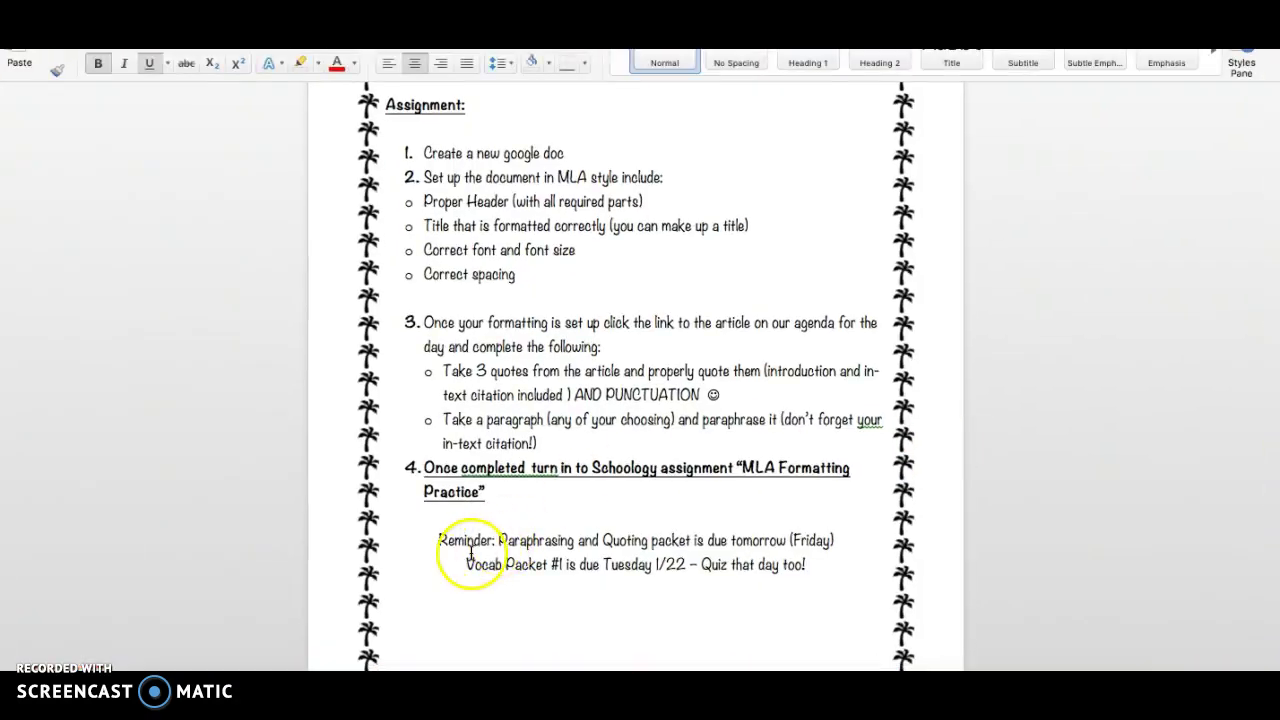